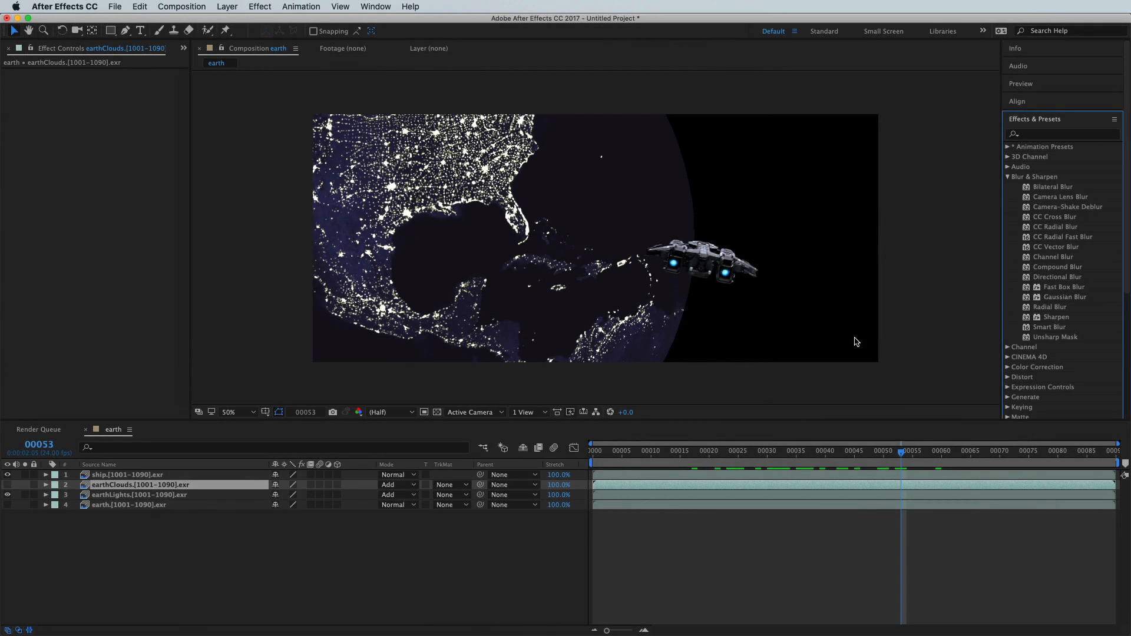
- Apply the Channel Blur effect to the earthClouds.[1001-1090].exr layer in the earth composition
{"action": "left_click_drag", "start_coordinate": [1053, 257], "coordinate": [166, 492]}
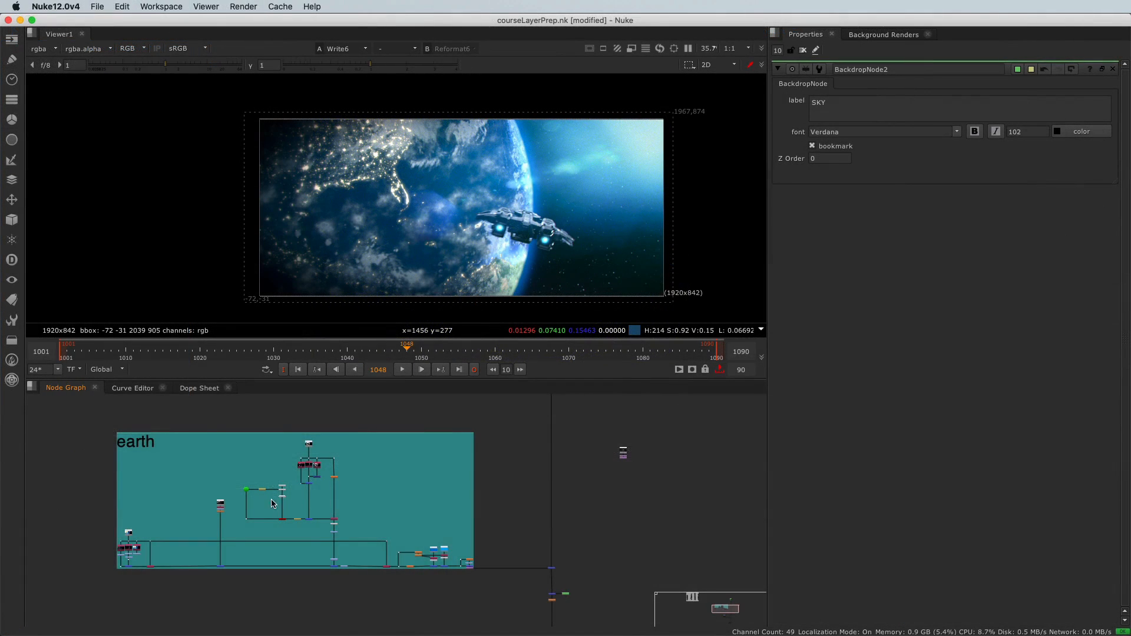
- Switch to Nuke's courseLayerPrep.nk script and look over its node graph, examining the earth backdrop and the main node chain
{"action": "middle_click_drag", "start_coordinate": [273, 500], "coordinate": [320, 491]}
{"action": "scroll", "coordinate": [321, 495], "scroll_direction": "up", "scroll_amount": 3}
{"action": "scroll", "coordinate": [321, 495], "scroll_direction": "down", "scroll_amount": 10}
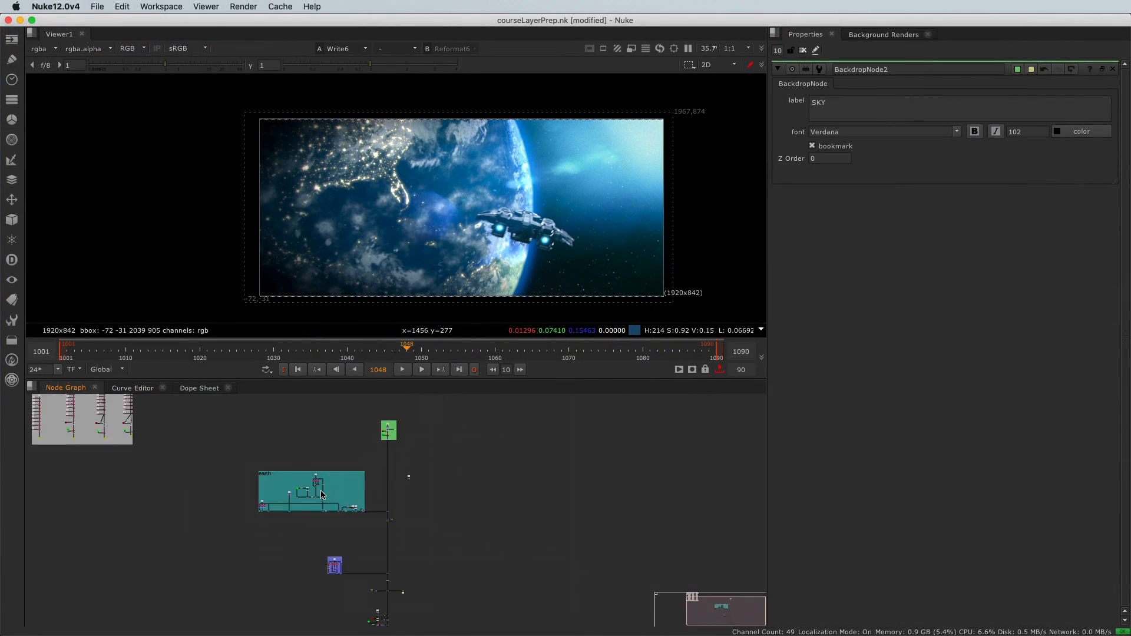
{"action": "middle_click_drag", "start_coordinate": [331, 523], "coordinate": [334, 493]}
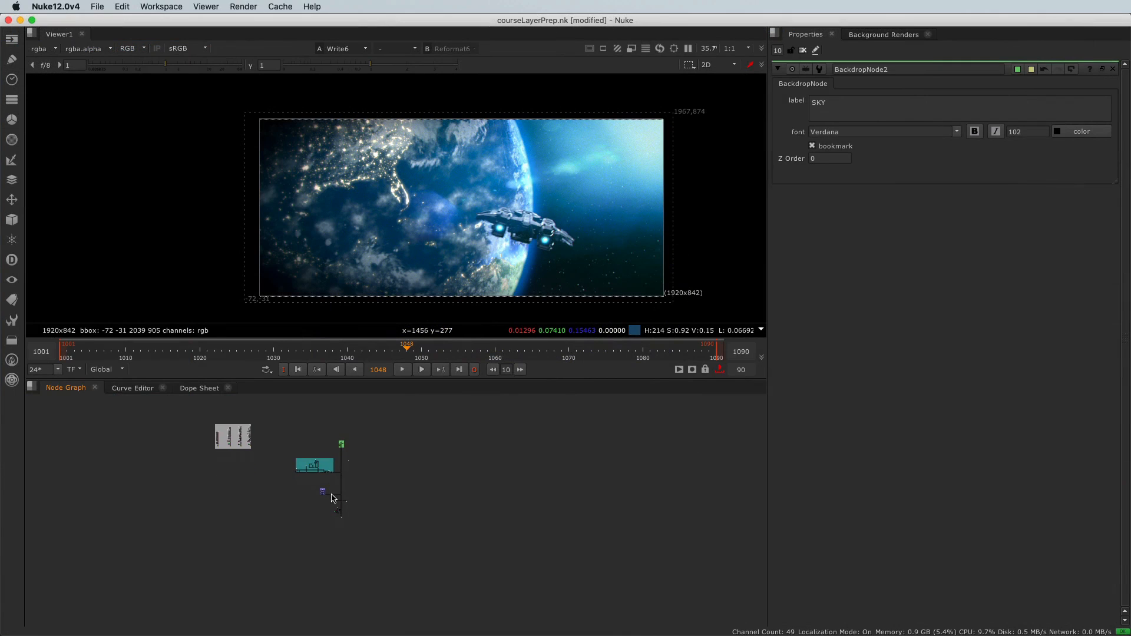
{"action": "scroll", "coordinate": [333, 495], "scroll_direction": "up", "scroll_amount": 4}
{"action": "scroll", "coordinate": [333, 499], "scroll_direction": "up", "scroll_amount": 2}
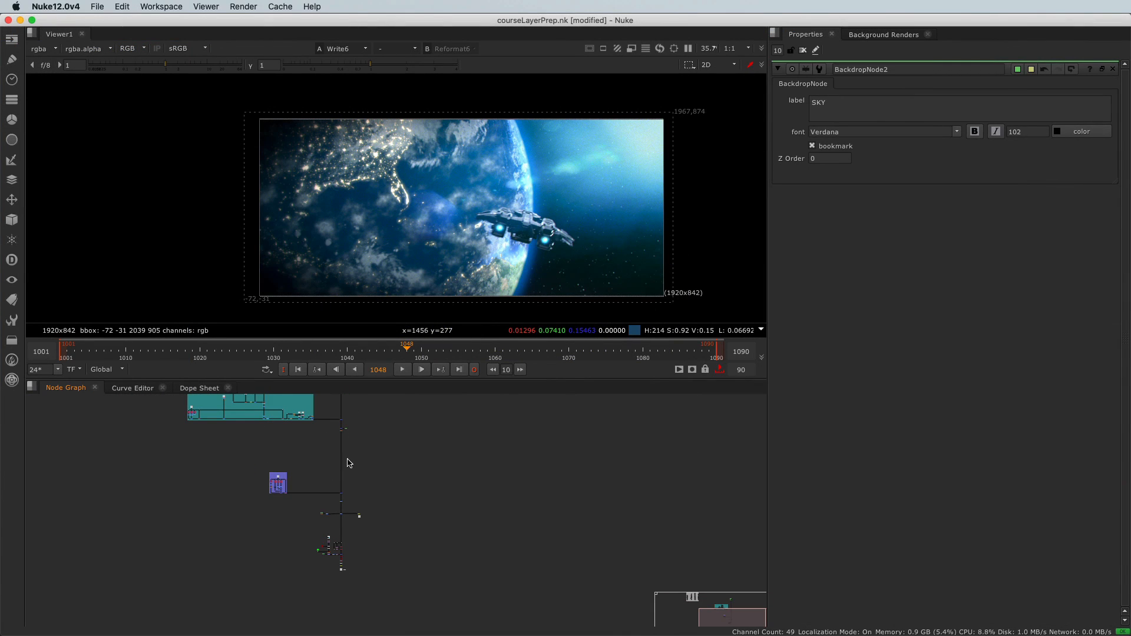
{"action": "middle_click_drag", "start_coordinate": [295, 487], "coordinate": [338, 603]}
{"action": "scroll", "coordinate": [354, 523], "scroll_direction": "up", "scroll_amount": 6}
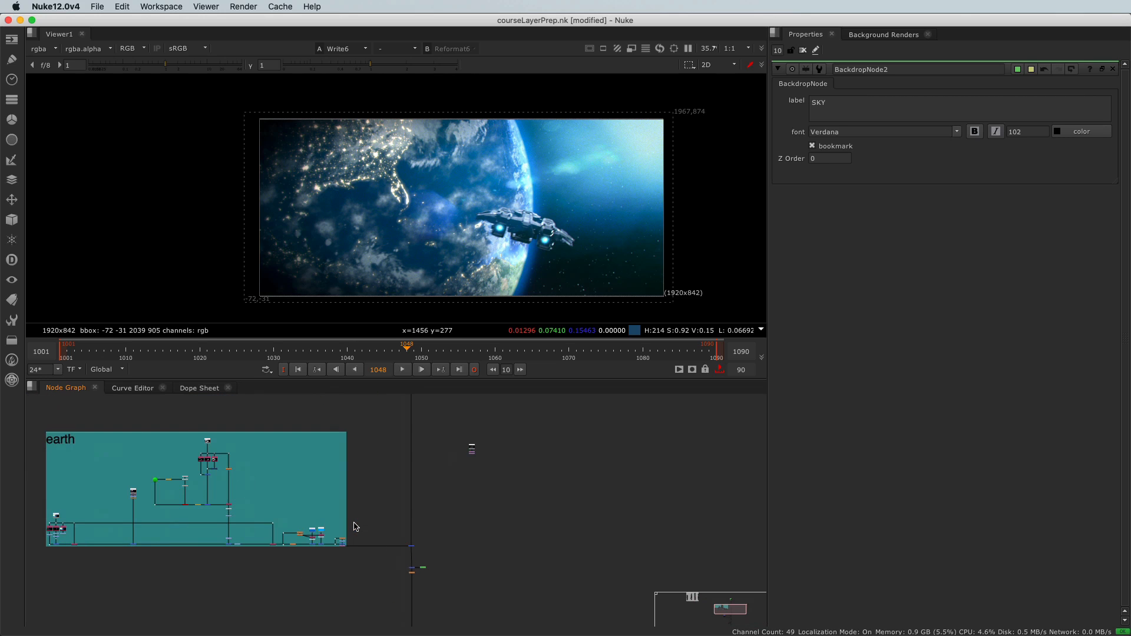
{"action": "middle_click_drag", "start_coordinate": [256, 516], "coordinate": [349, 528]}
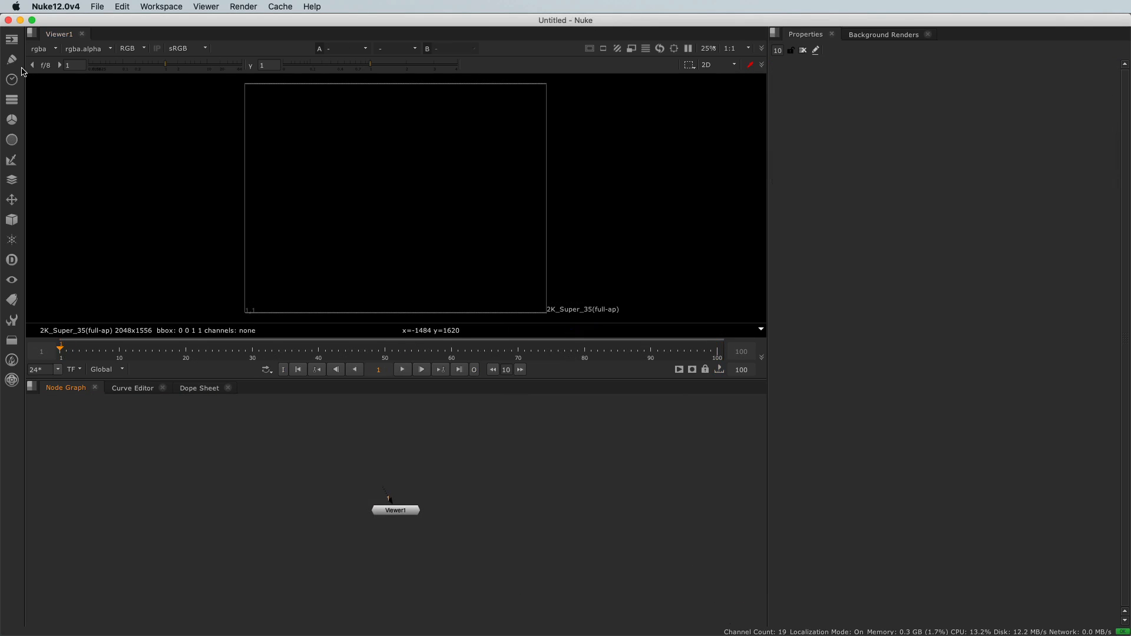
- Add a ColorBars node in empty space of the untitled script's node graph and show it in the viewer
{"action": "left_click", "coordinate": [17, 43]}
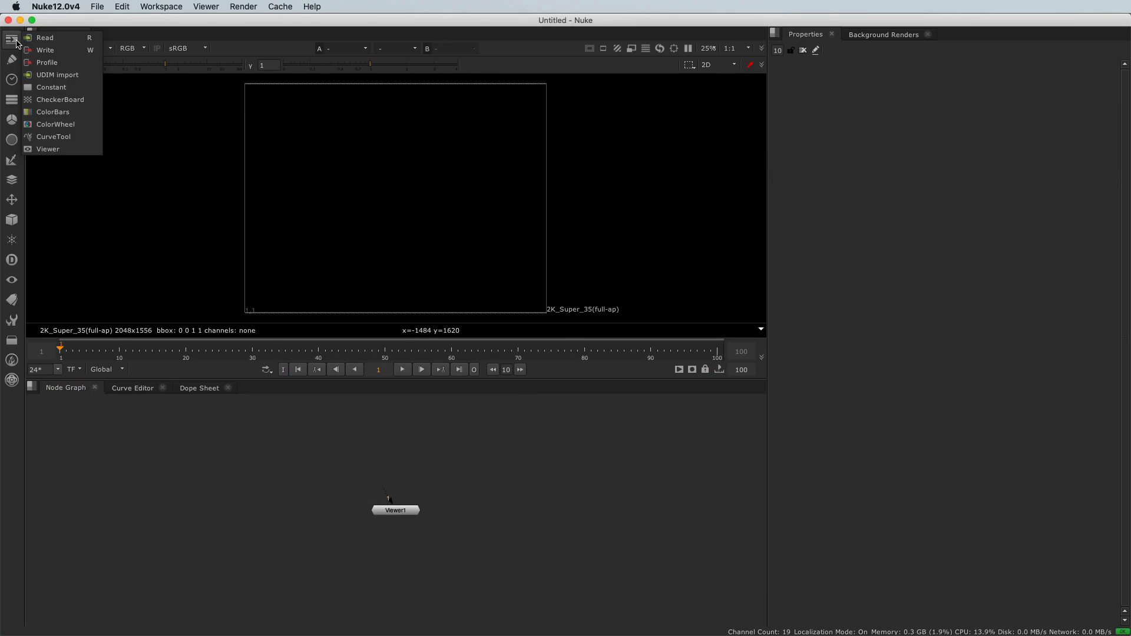
{"action": "left_click", "coordinate": [53, 112]}
{"action": "left_click_drag", "start_coordinate": [578, 459], "coordinate": [568, 459]}
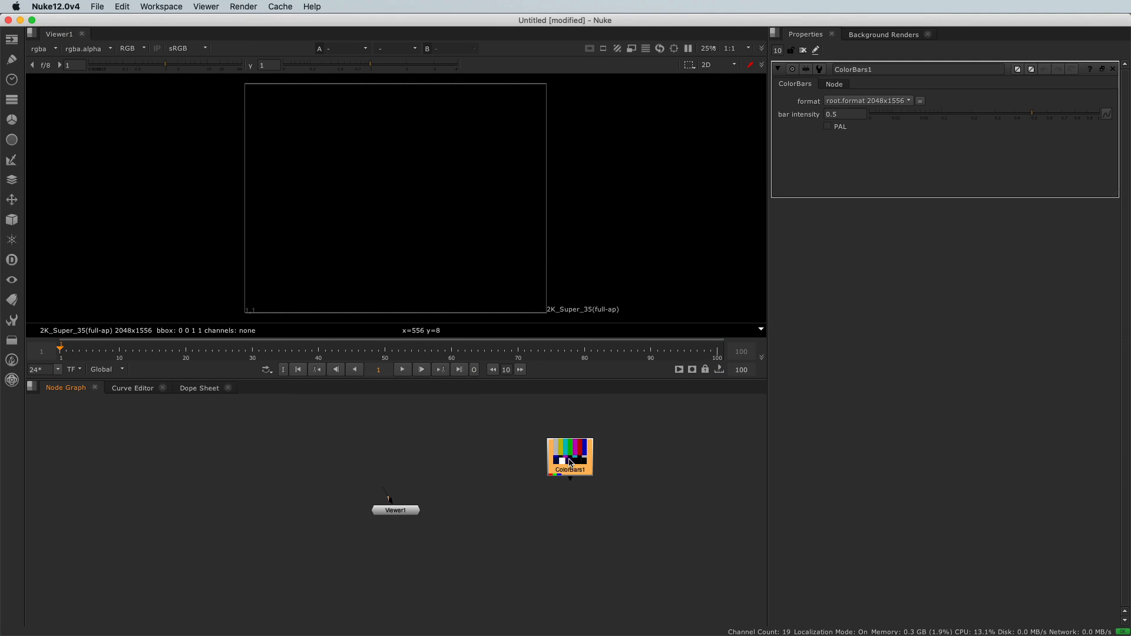
{"action": "key", "text": "1"}
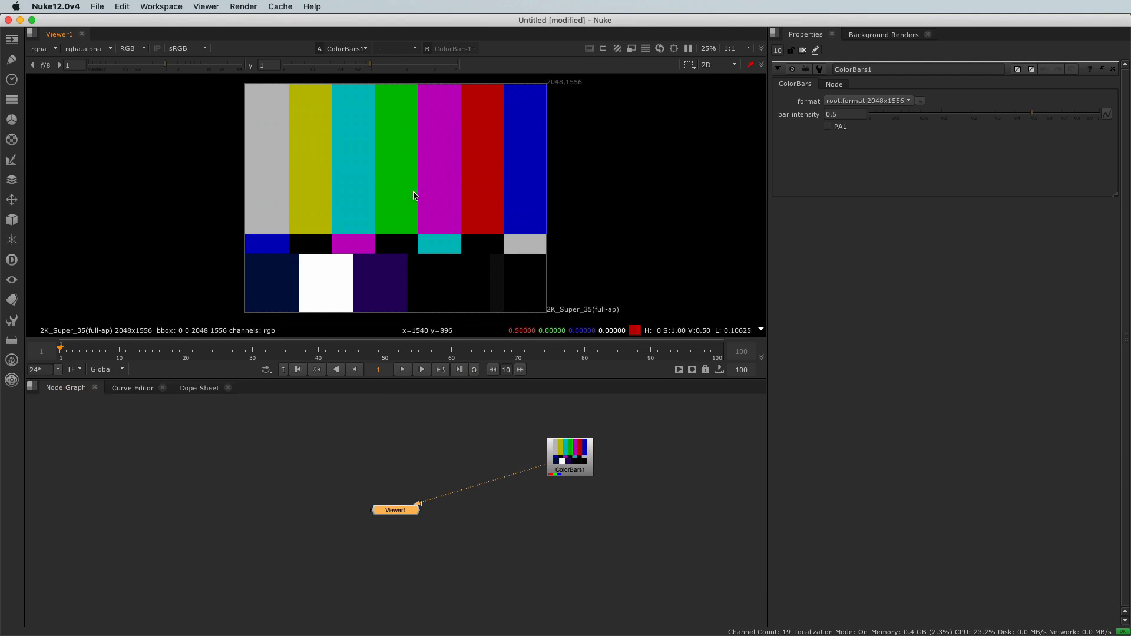
- Reposition the ColorBars node slightly, attach a Blur node below it and set the blur size to 73
{"action": "left_click_drag", "start_coordinate": [578, 460], "coordinate": [553, 453]}
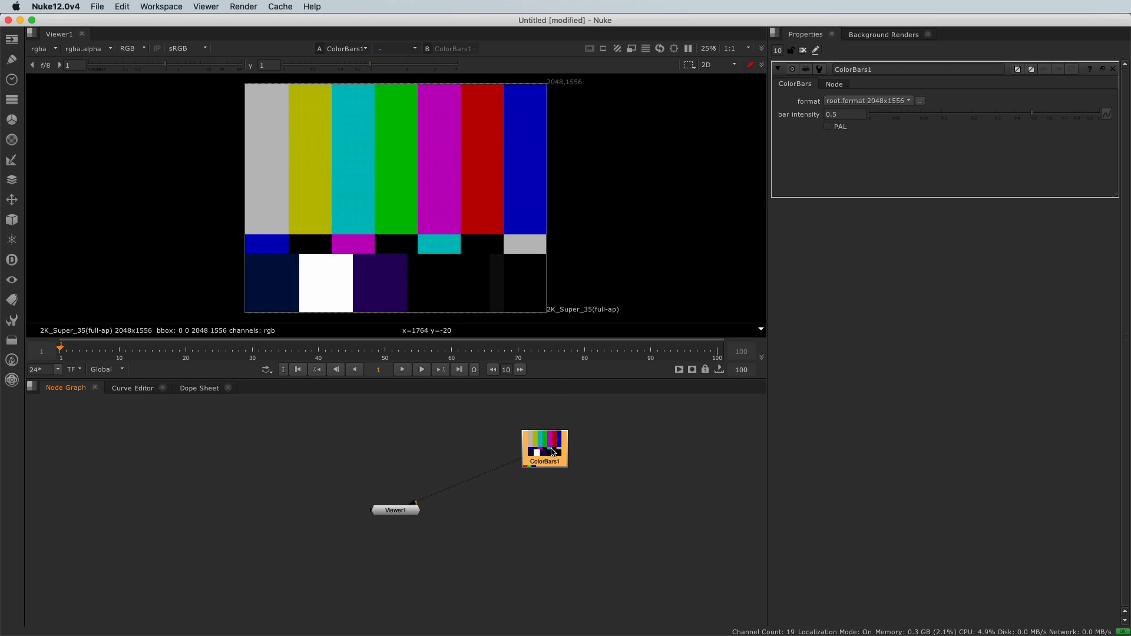
{"action": "key", "text": "b"}
{"action": "left_click_drag", "start_coordinate": [546, 497], "coordinate": [545, 495]}
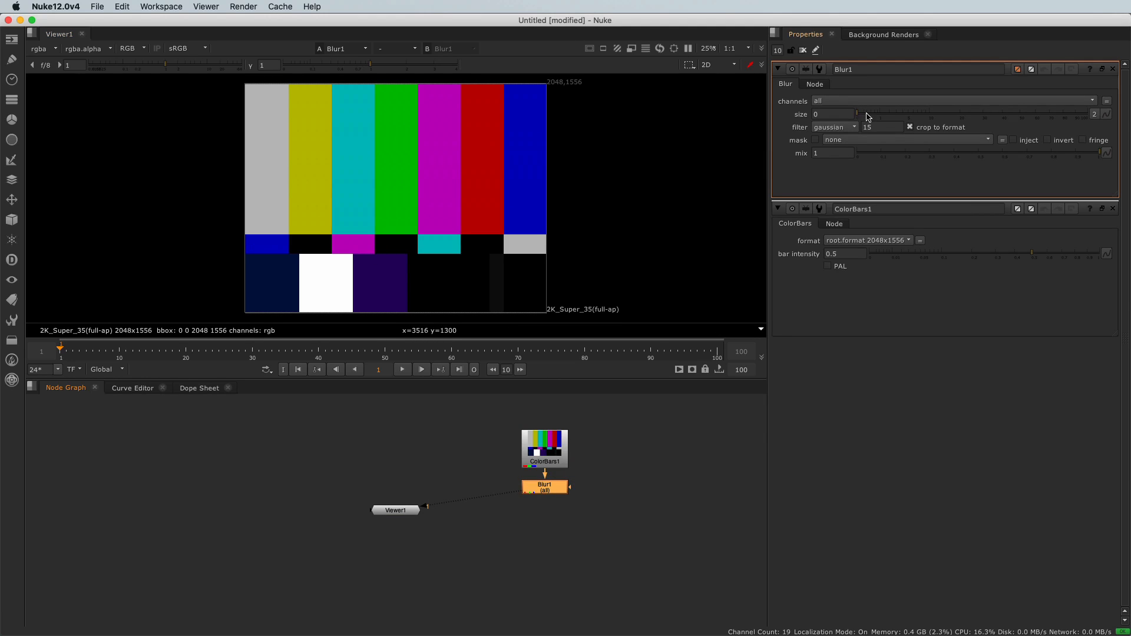
{"action": "left_click_drag", "start_coordinate": [862, 113], "coordinate": [1054, 112]}
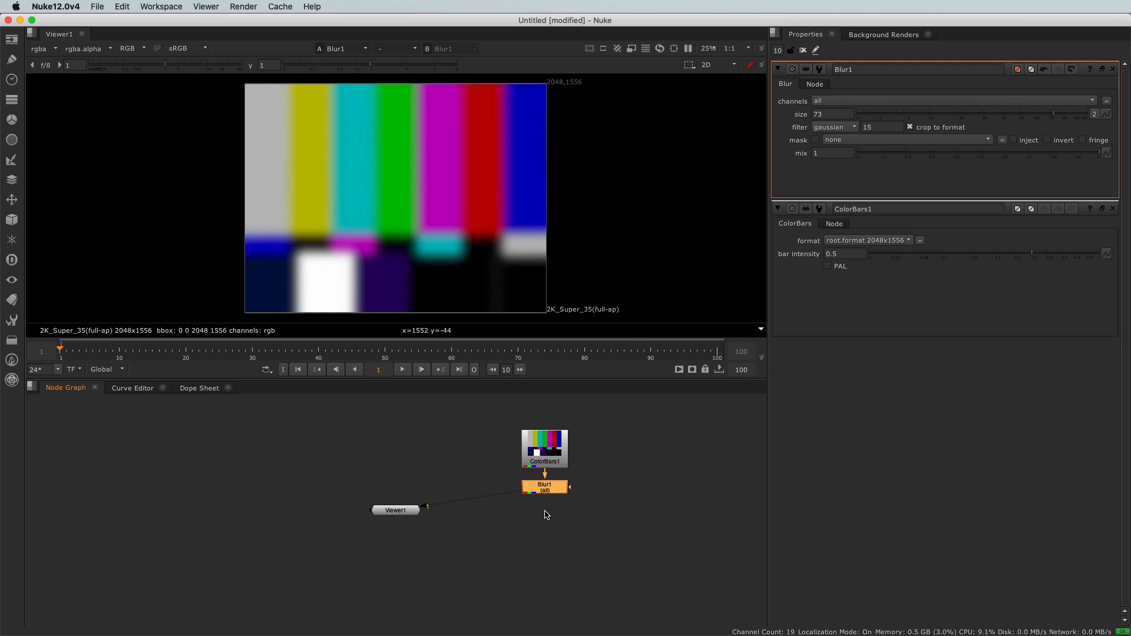
- Attach a ColorCorrect node after the Blur node and lower its master saturation to 0.05
{"action": "key", "text": "c"}
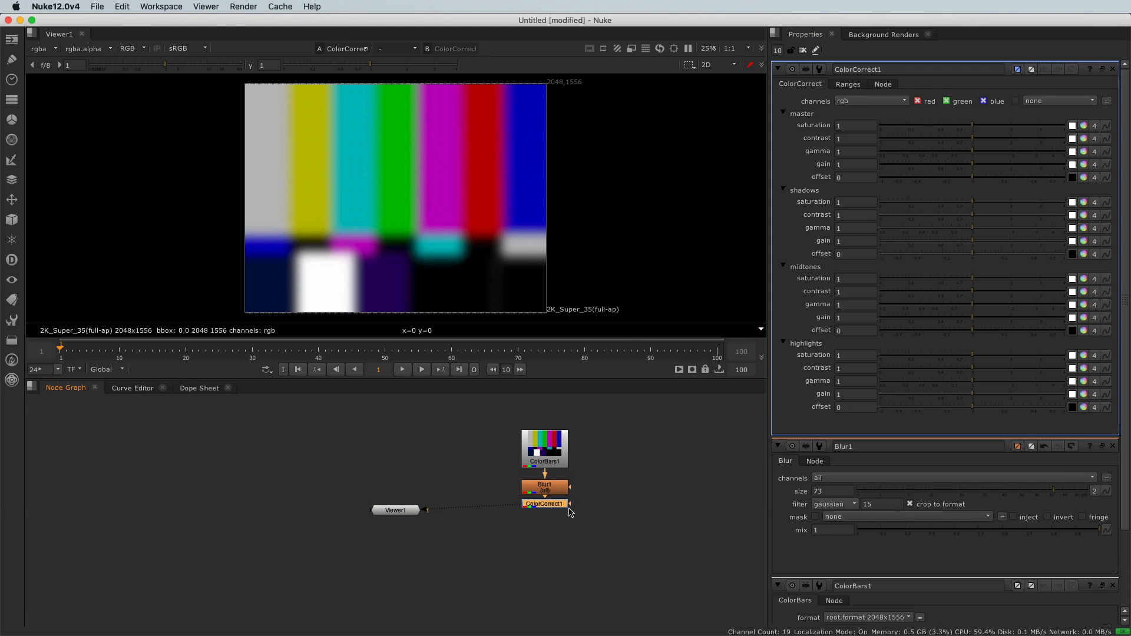
{"action": "left_click_drag", "start_coordinate": [971, 126], "coordinate": [902, 126]}
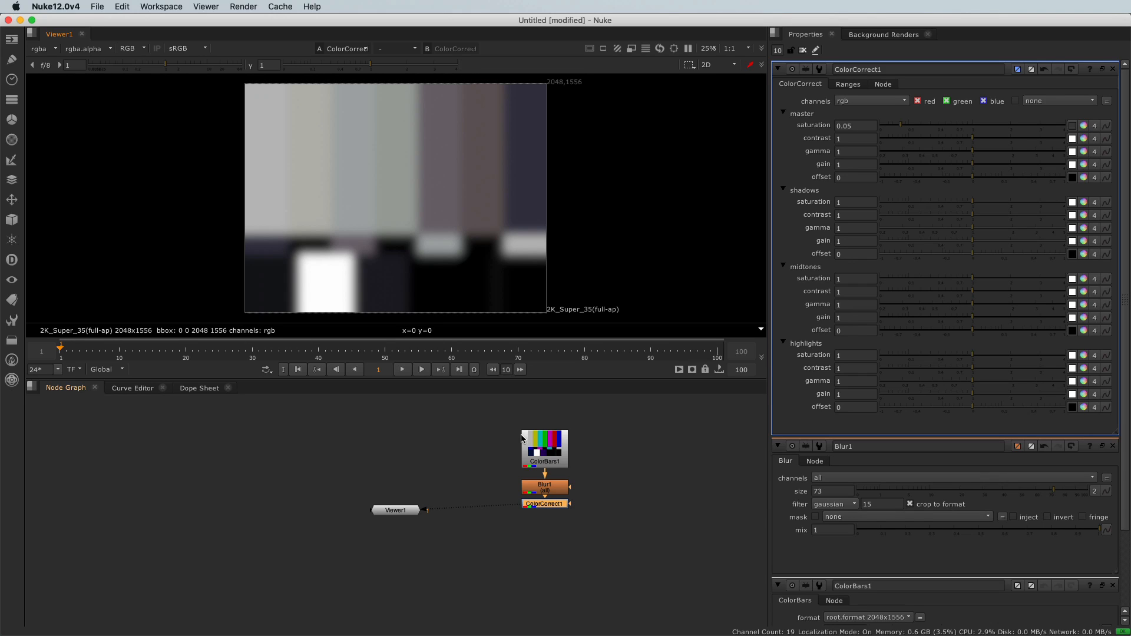
- Add a second, unconnected ColorCorrect node in the empty area away from the ColorBars chain
{"action": "left_click", "coordinate": [270, 468]}
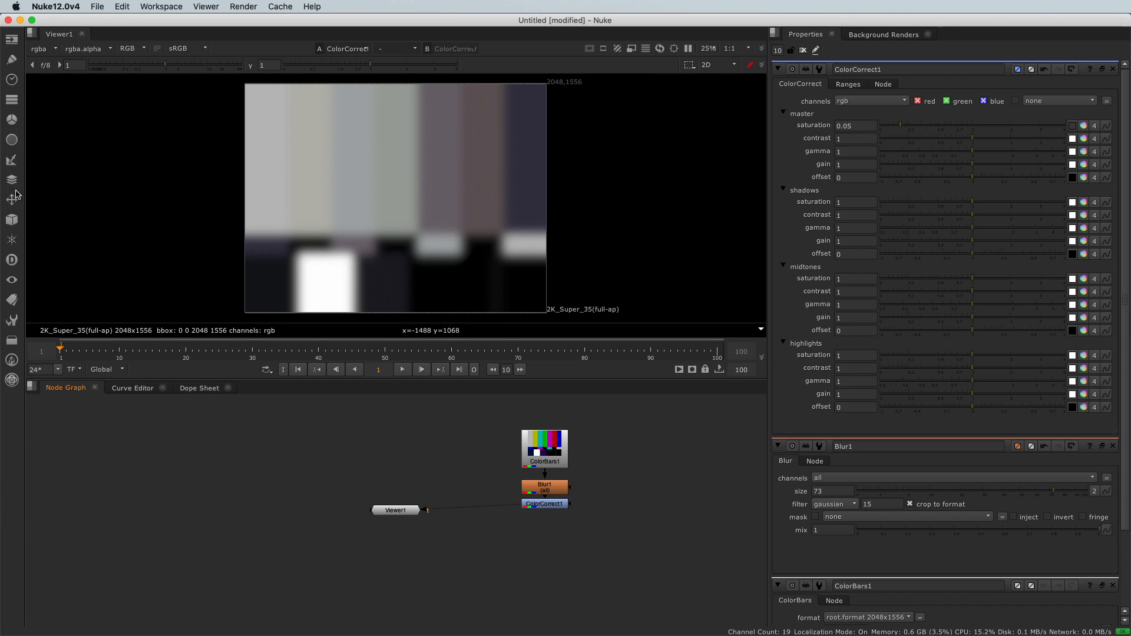
{"action": "left_click", "coordinate": [12, 119]}
{"action": "mouse_move", "coordinate": [48, 121]}
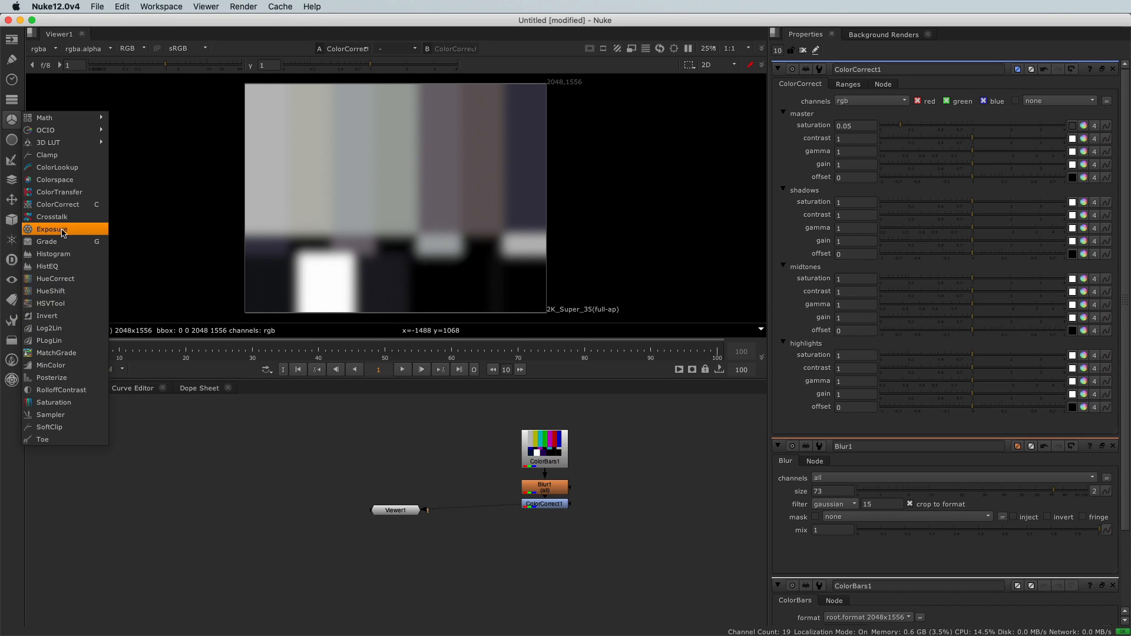
{"action": "left_click", "coordinate": [61, 204]}
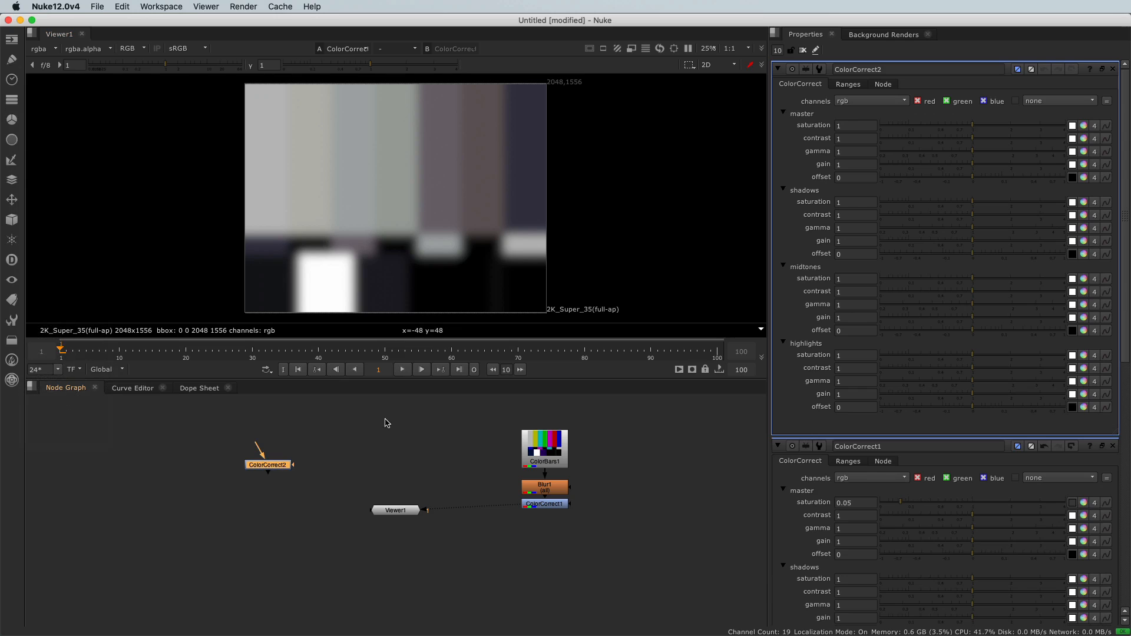
{"action": "left_click", "coordinate": [256, 472]}
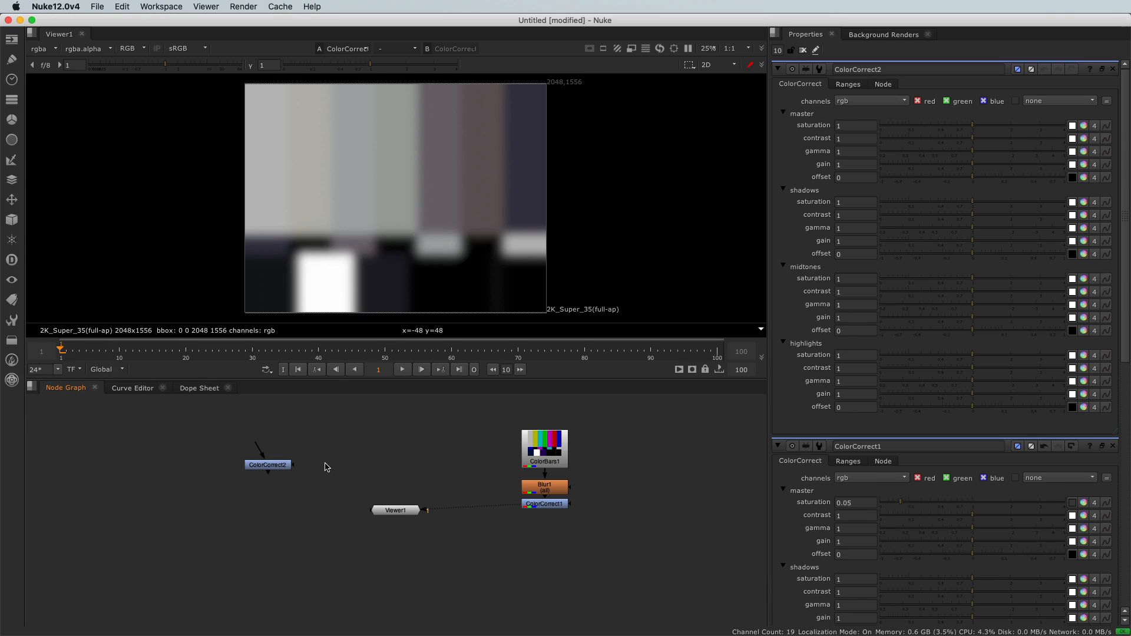
- Add an unconnected Defocus filter node and place it above the Viewer node
{"action": "right_click", "coordinate": [362, 449]}
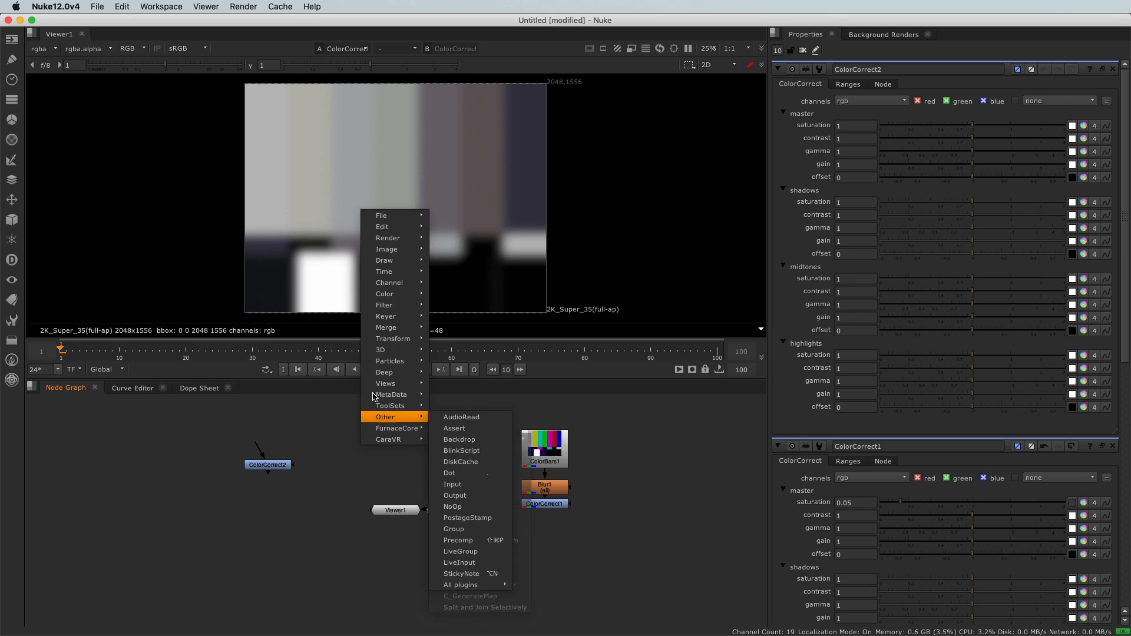
{"action": "mouse_move", "coordinate": [389, 274]}
{"action": "mouse_move", "coordinate": [391, 297]}
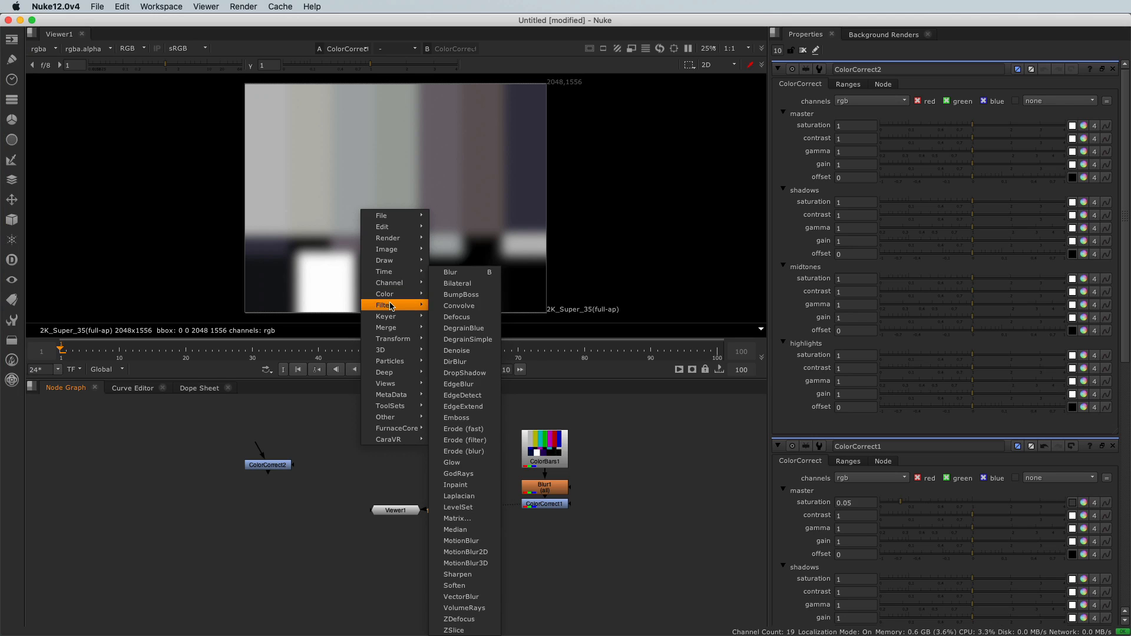
{"action": "left_click", "coordinate": [445, 317]}
{"action": "left_click_drag", "start_coordinate": [360, 449], "coordinate": [408, 451]}
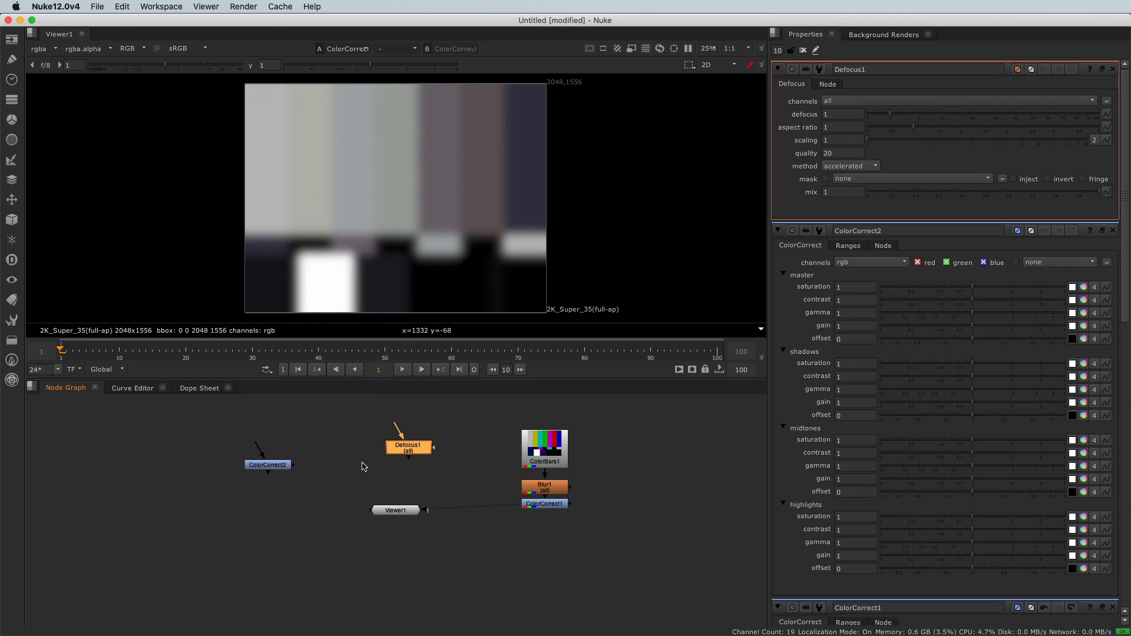
- Search for the Transform node by name and add it unconnected below the second ColorCorrect node
{"action": "left_click", "coordinate": [270, 536]}
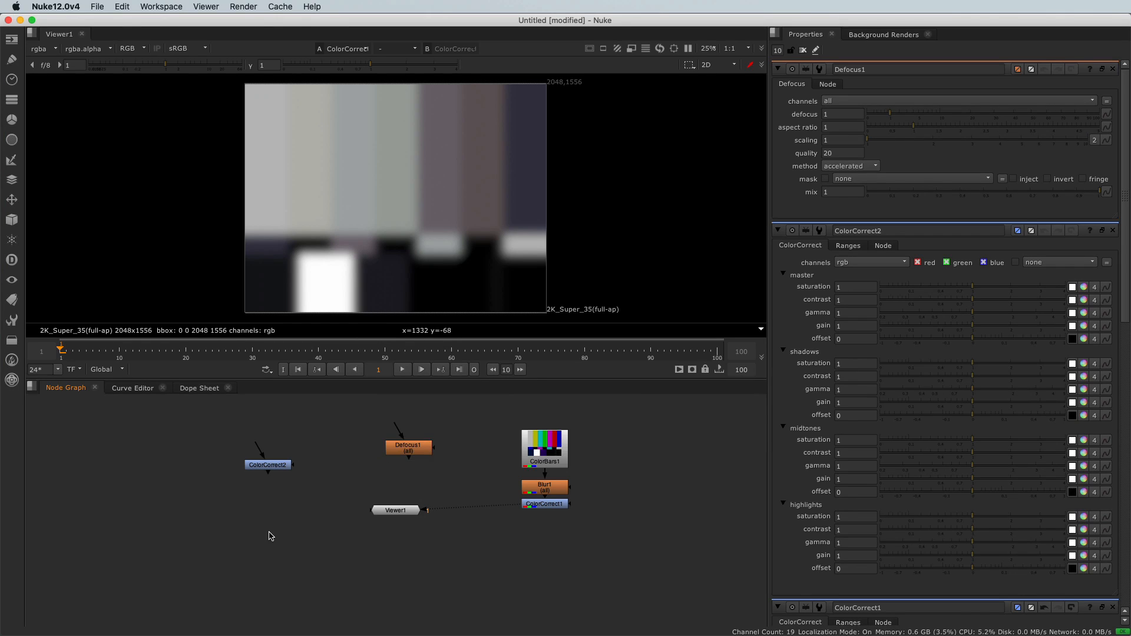
{"action": "key", "text": "Tab"}
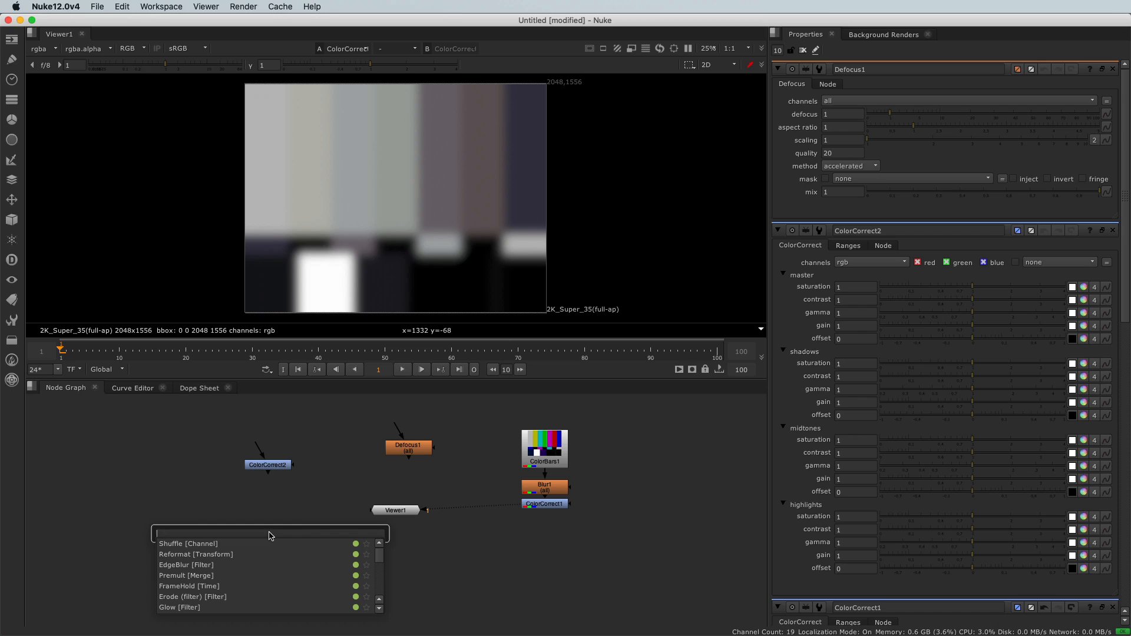
{"action": "type", "text": "t"}
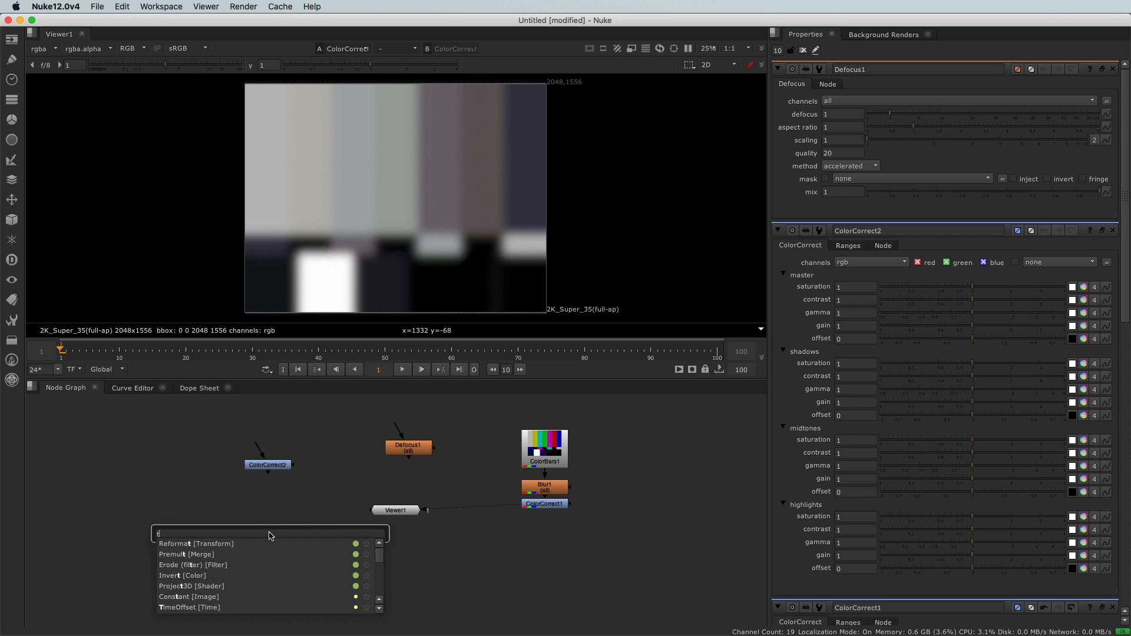
{"action": "type", "text": "ransform [Transform"}
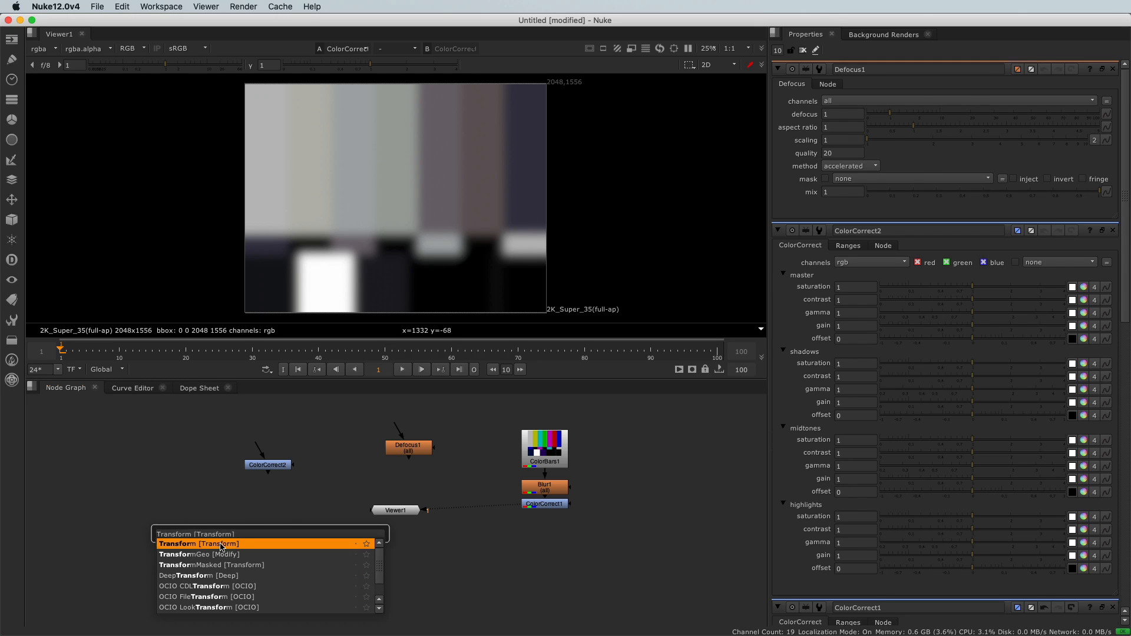
{"action": "left_click", "coordinate": [221, 545]}
{"action": "left_click_drag", "start_coordinate": [263, 517], "coordinate": [263, 518]}
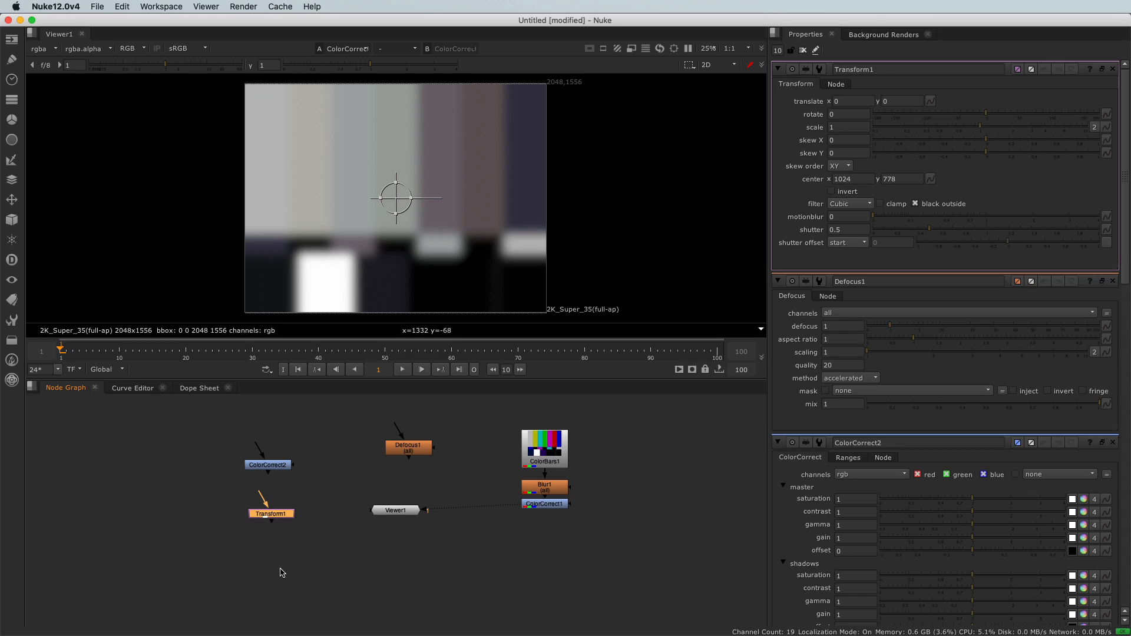
- Add a second unconnected Transform node and a second unconnected Blur node in the empty area below the Viewer node
{"action": "left_click", "coordinate": [329, 565]}
{"action": "key", "text": "t"}
{"action": "left_click", "coordinate": [443, 545]}
{"action": "key", "text": "b"}
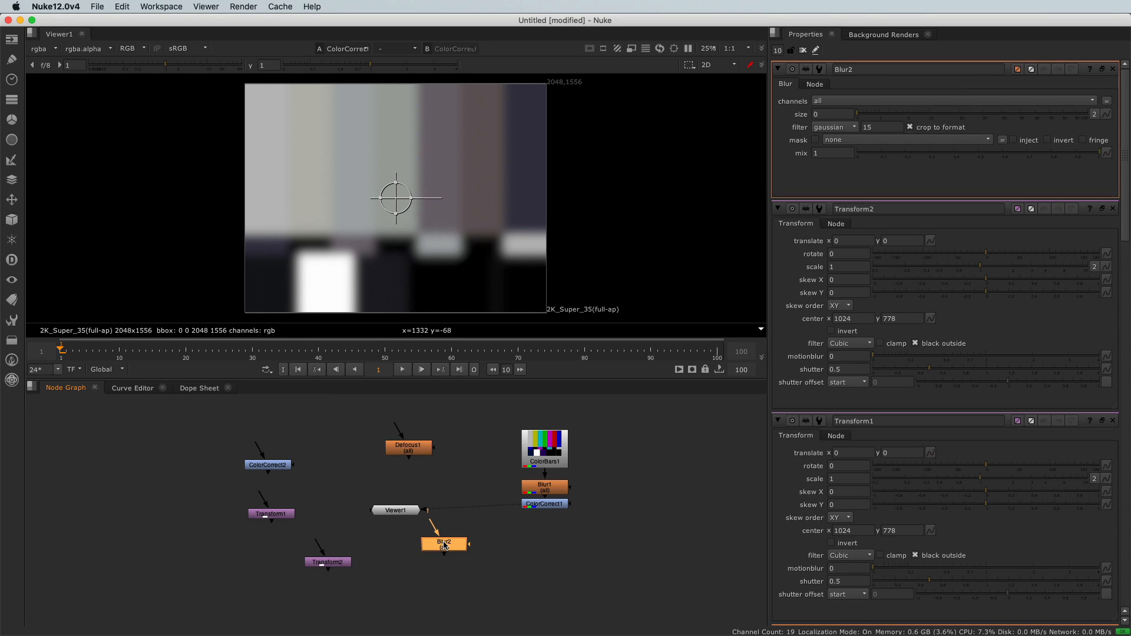
{"action": "left_click_drag", "start_coordinate": [445, 555], "coordinate": [454, 571]}
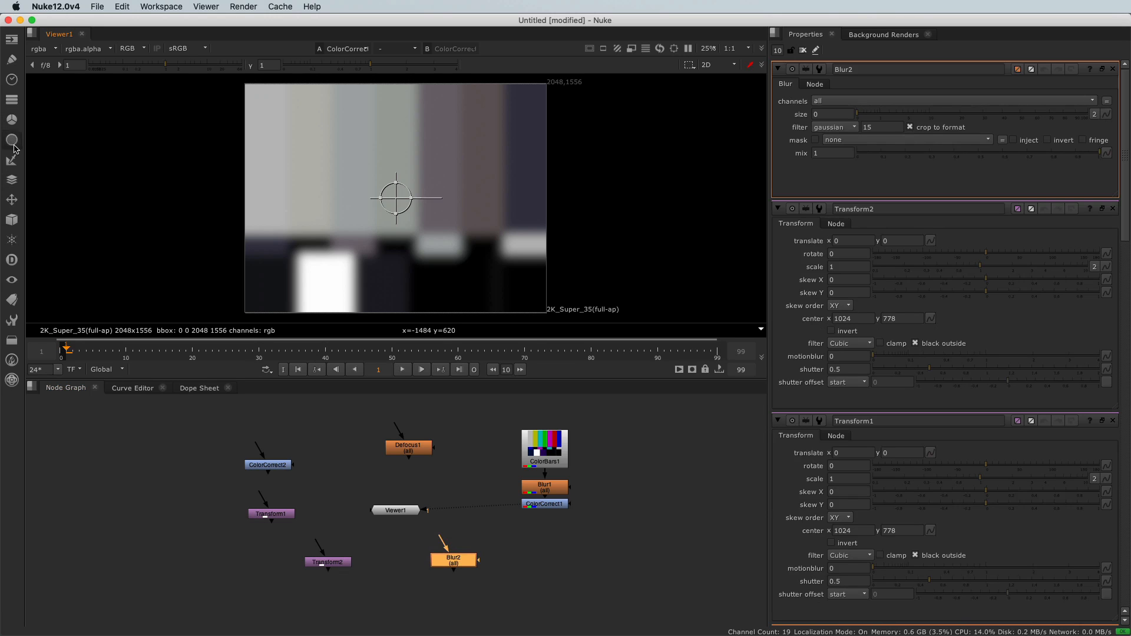
{"action": "left_click", "coordinate": [12, 200]}
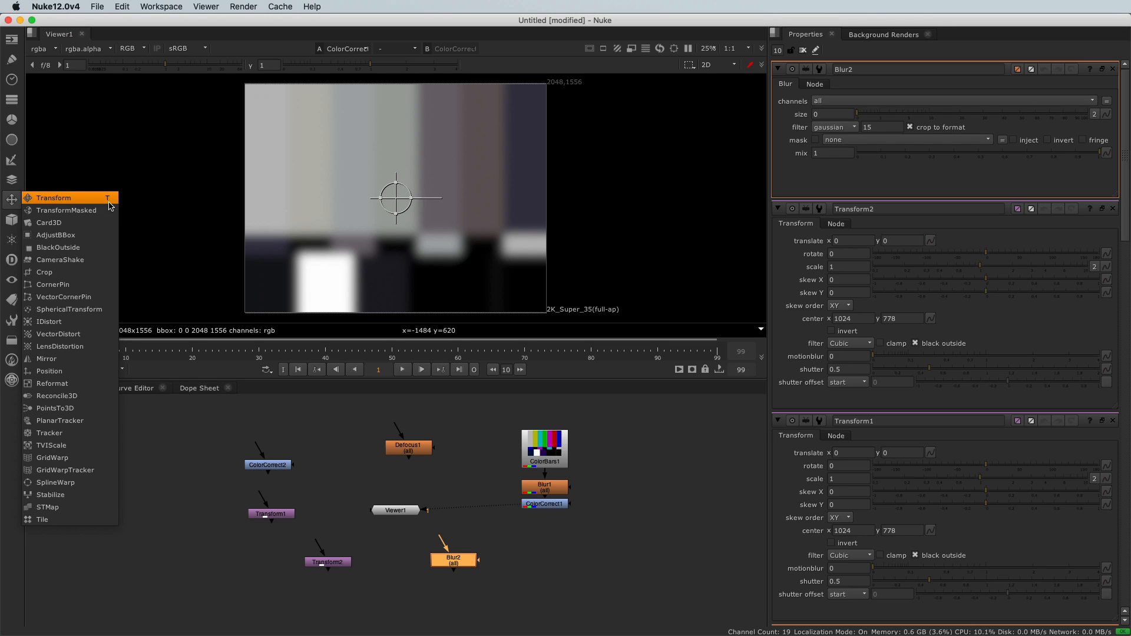
{"action": "left_click", "coordinate": [11, 186]}
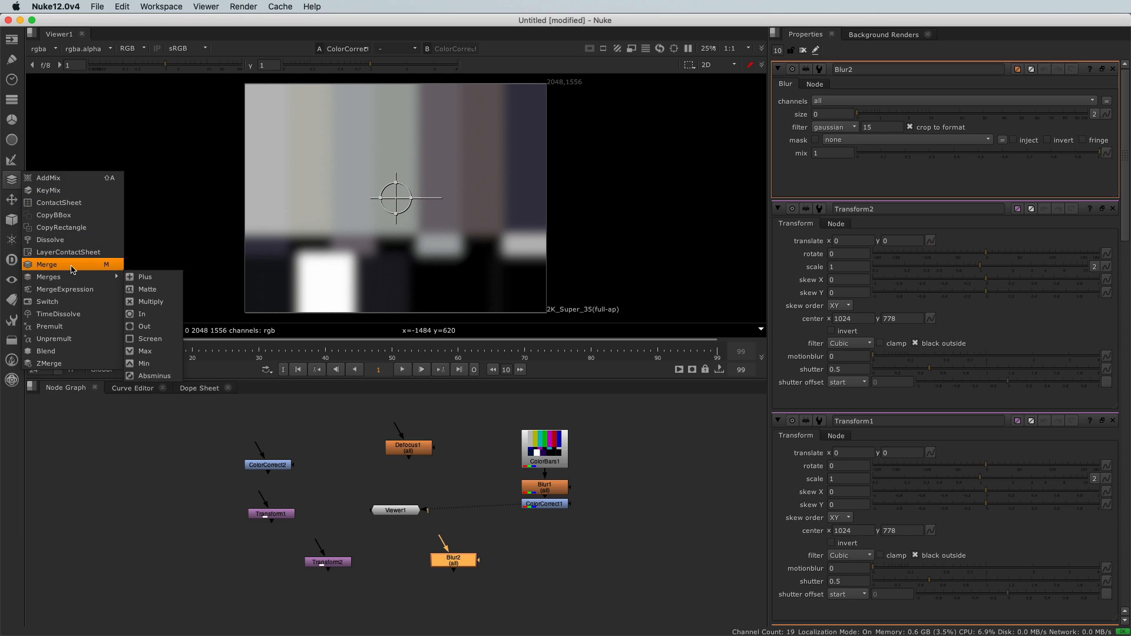
{"action": "left_click", "coordinate": [13, 133]}
{"action": "left_click", "coordinate": [14, 125]}
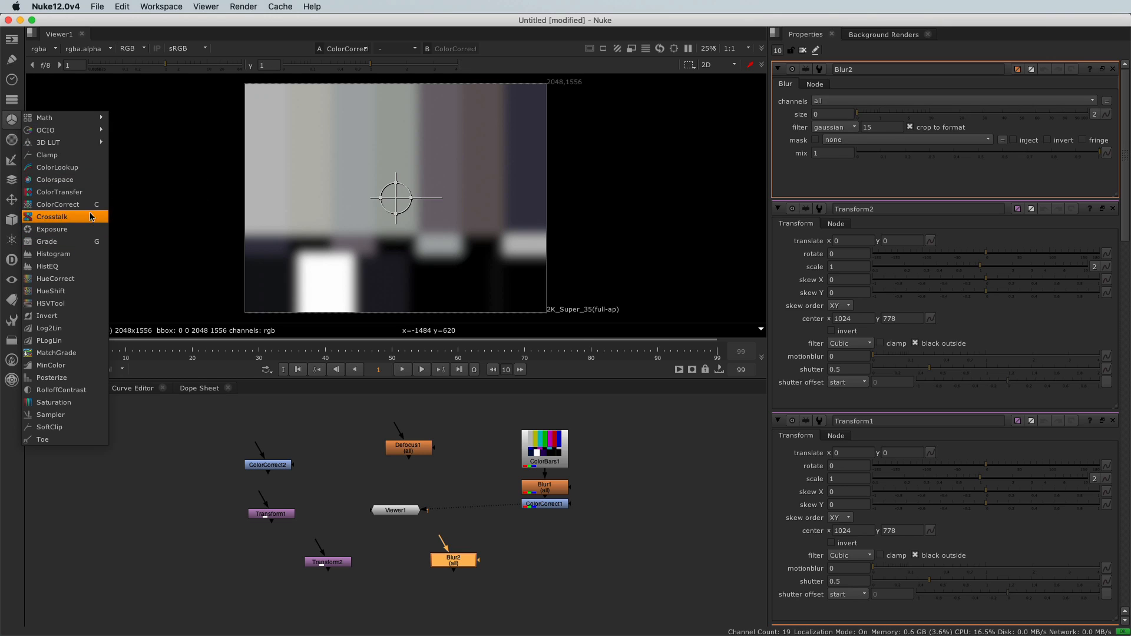
{"action": "left_click", "coordinate": [182, 457]}
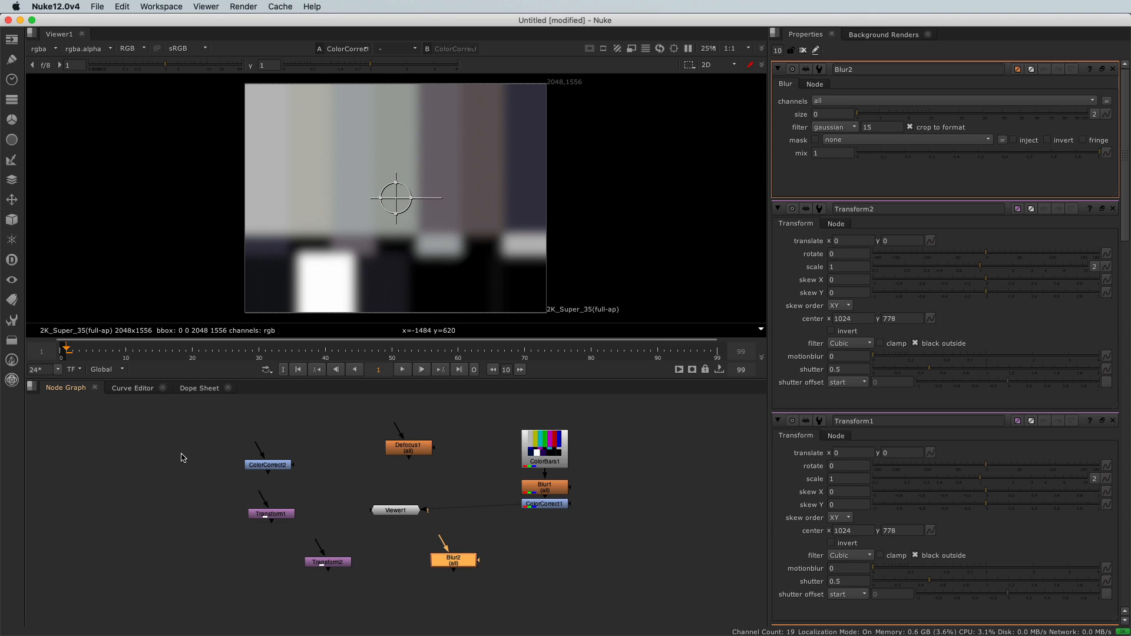
{"action": "key", "text": "Tab"}
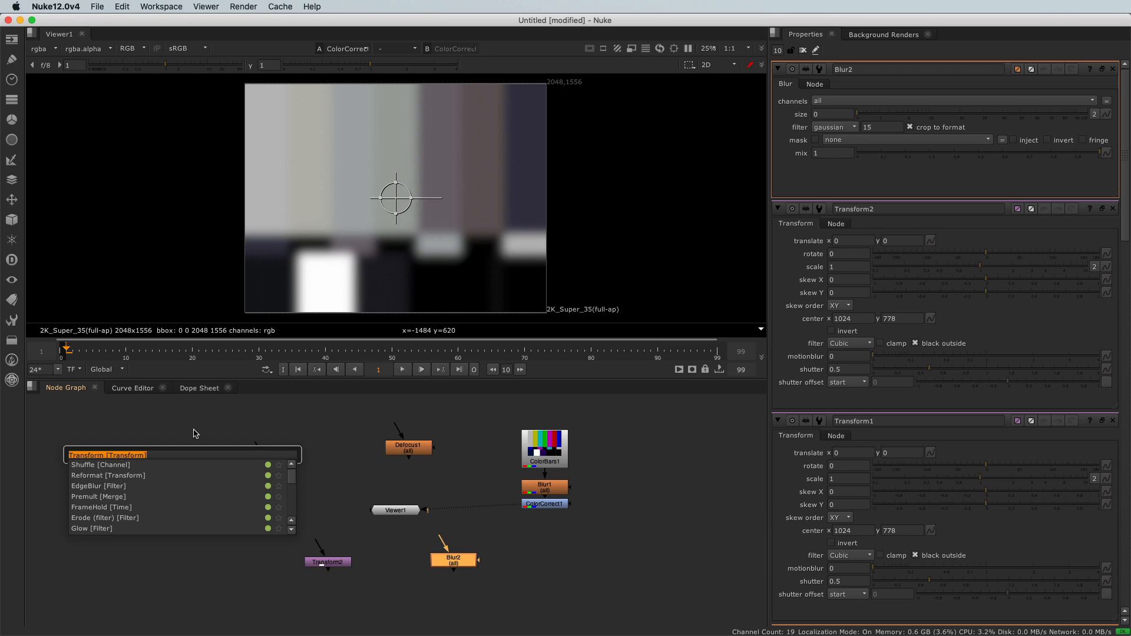
{"action": "left_click", "coordinate": [195, 433]}
- Connect Transform2's input to Transform1 and Transform1's input to ColorCorrect2
{"action": "left_click", "coordinate": [331, 488]}
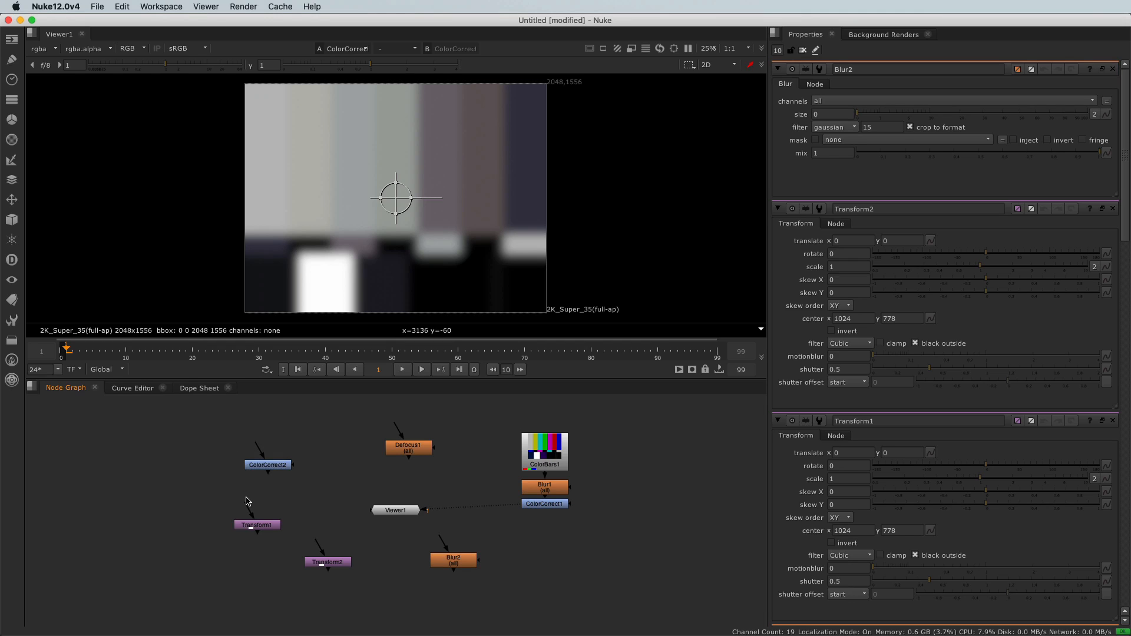
{"action": "left_click_drag", "start_coordinate": [250, 507], "coordinate": [284, 573]}
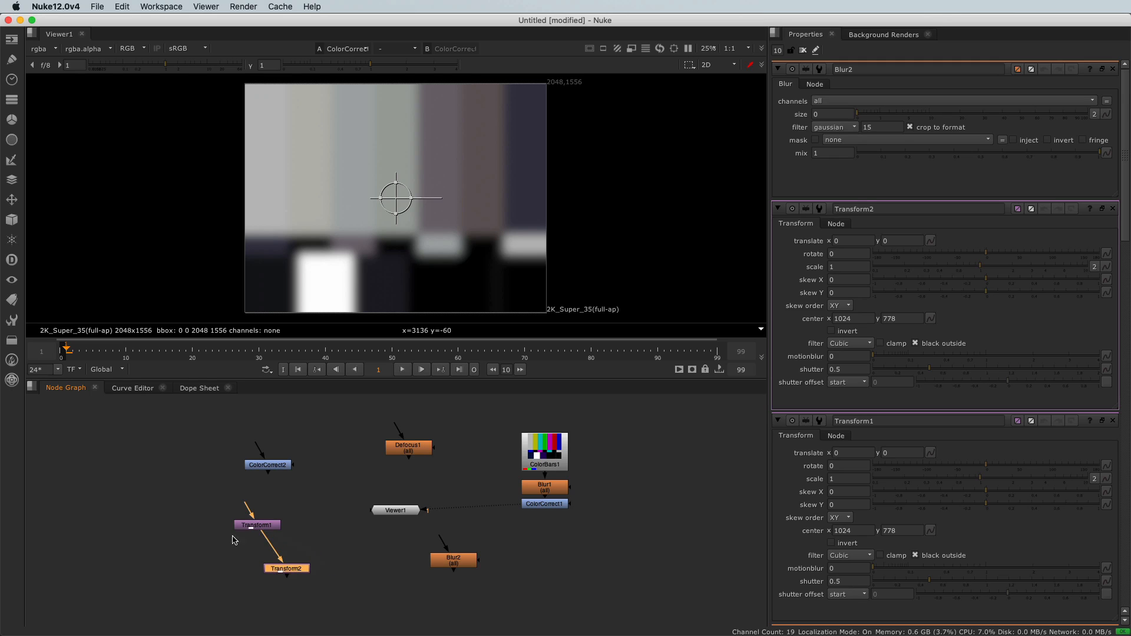
{"action": "left_click_drag", "start_coordinate": [245, 506], "coordinate": [269, 466]}
{"action": "middle_click_drag", "start_coordinate": [361, 472], "coordinate": [436, 430]}
{"action": "left_click_drag", "start_coordinate": [436, 430], "coordinate": [420, 470], "text": "alt"}
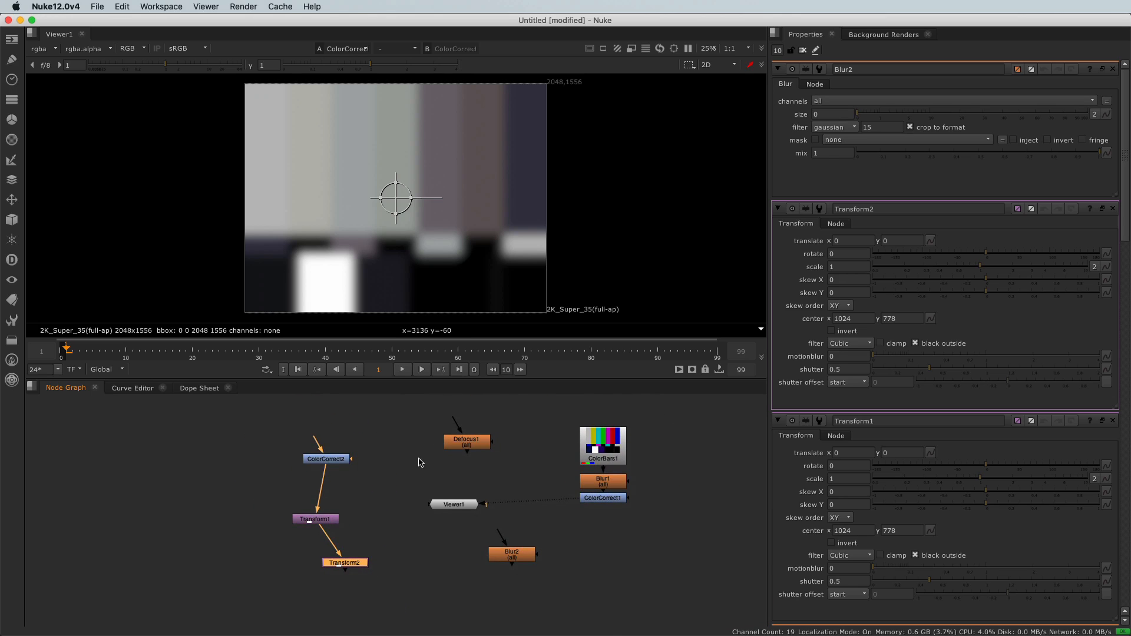
{"action": "scroll", "coordinate": [415, 455], "scroll_direction": "down", "scroll_amount": 10}
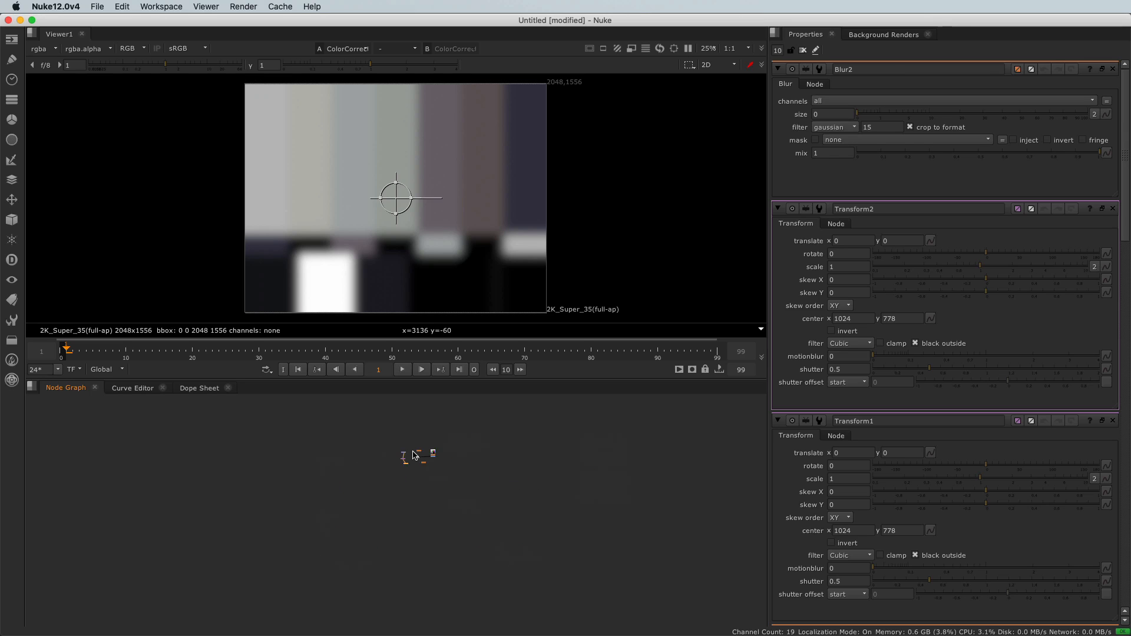
{"action": "scroll", "coordinate": [414, 456], "scroll_direction": "up", "scroll_amount": 5}
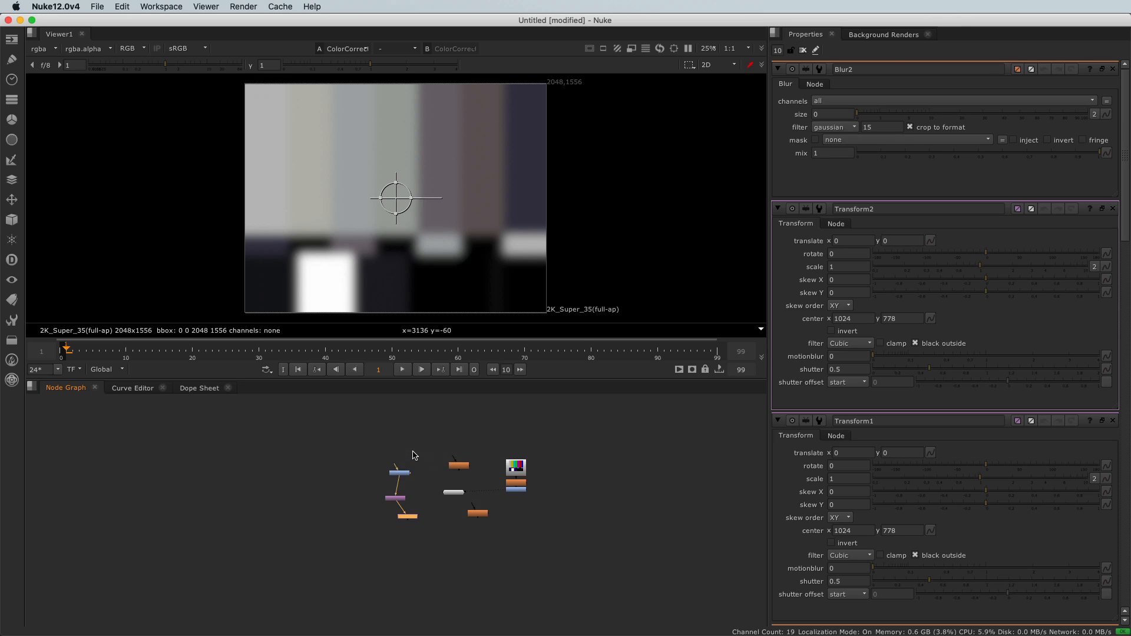
{"action": "scroll", "coordinate": [414, 455], "scroll_direction": "up", "scroll_amount": 3}
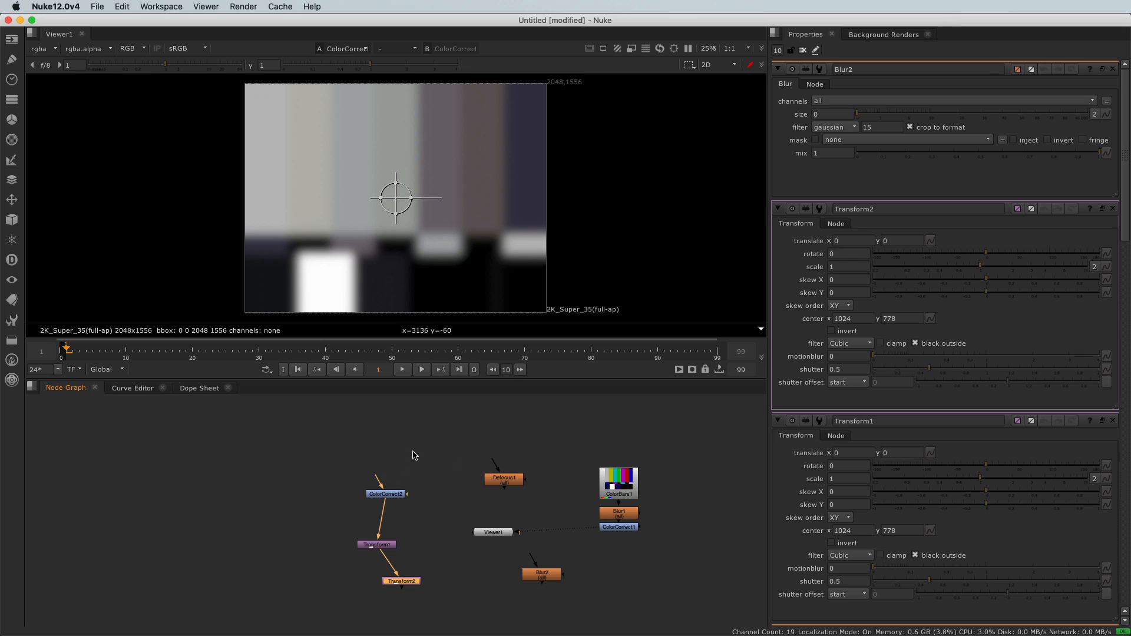